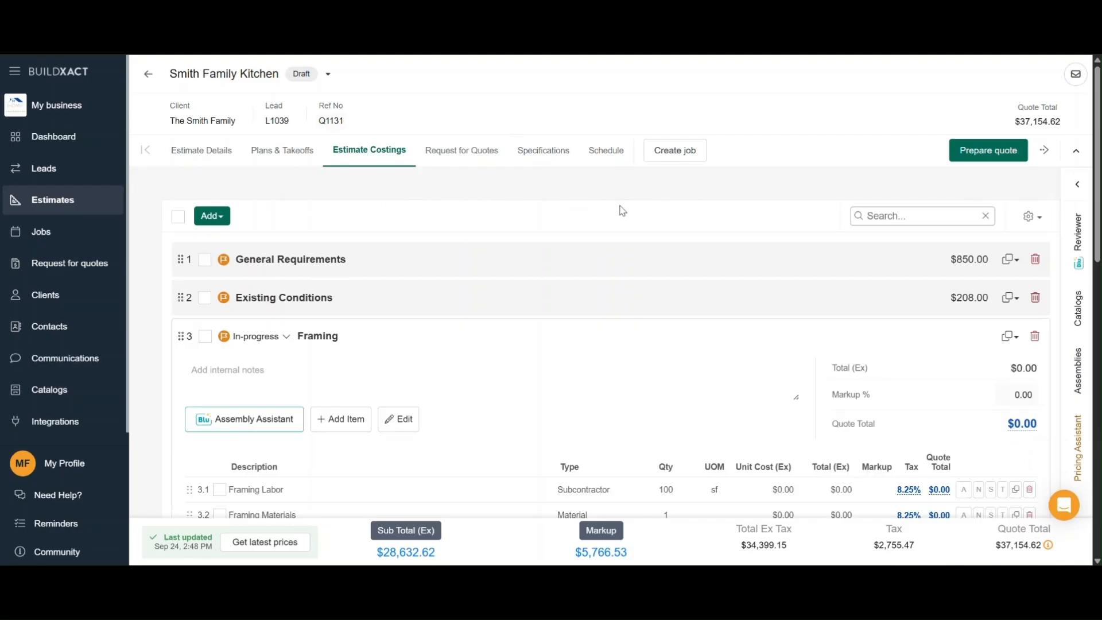
Select only the Framing Labor item in the Framing section and start a new quote request for it.
scroll(623, 211, down, 2)
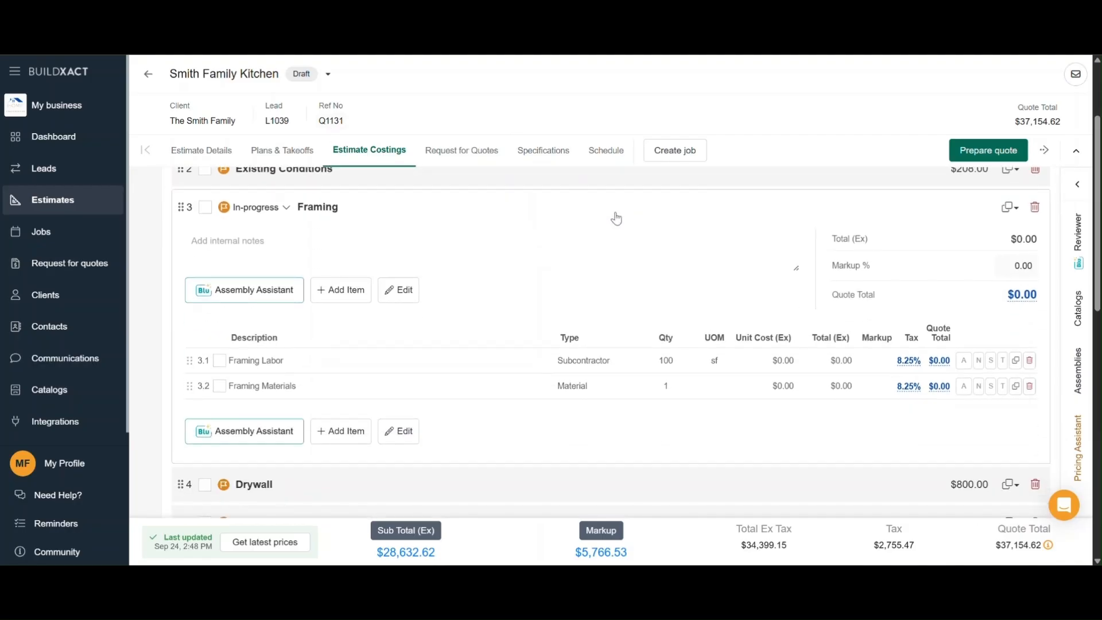
click(220, 361)
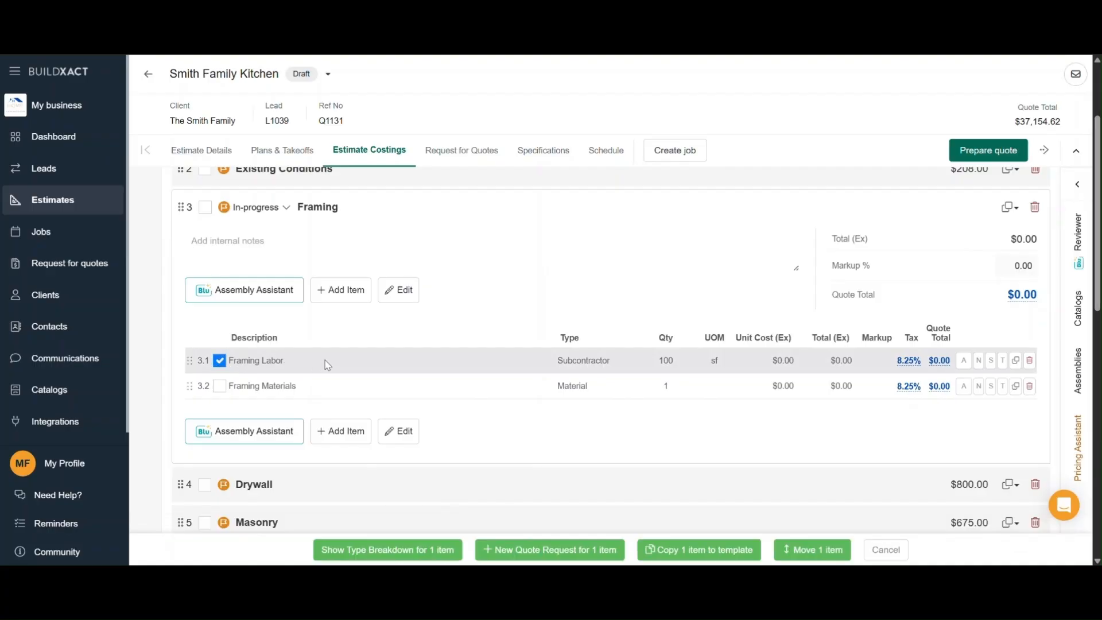
click(220, 387)
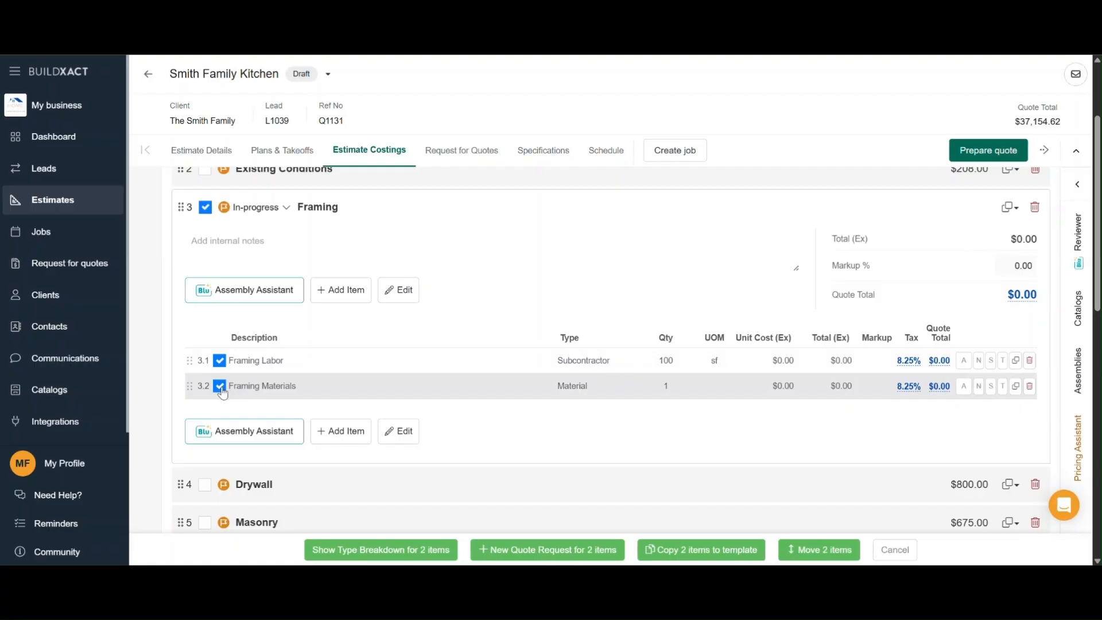
click(220, 387)
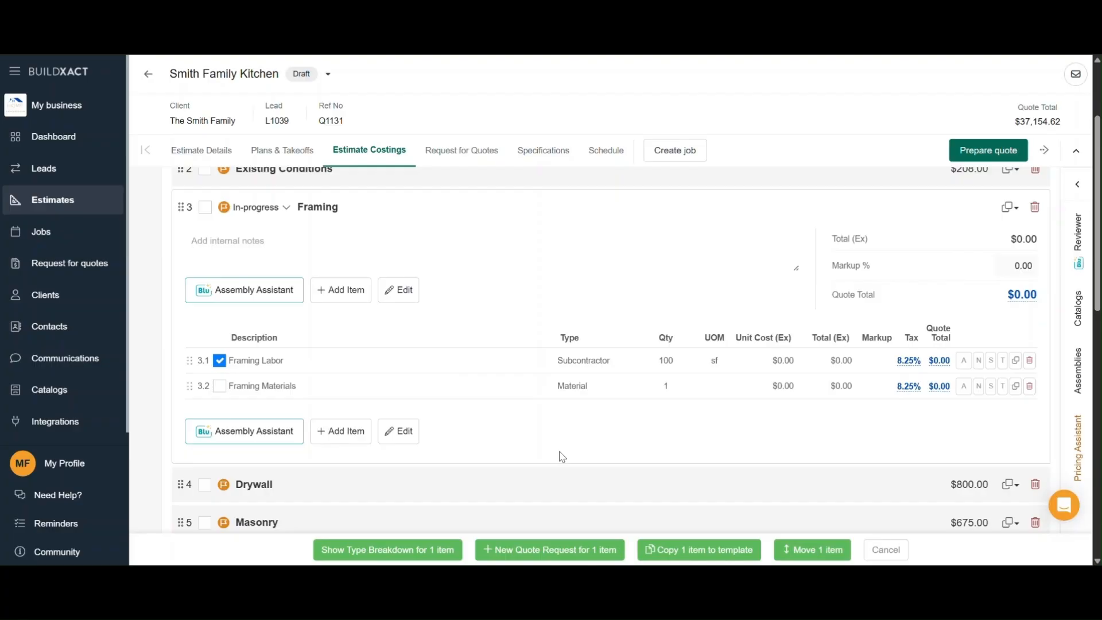
click(581, 553)
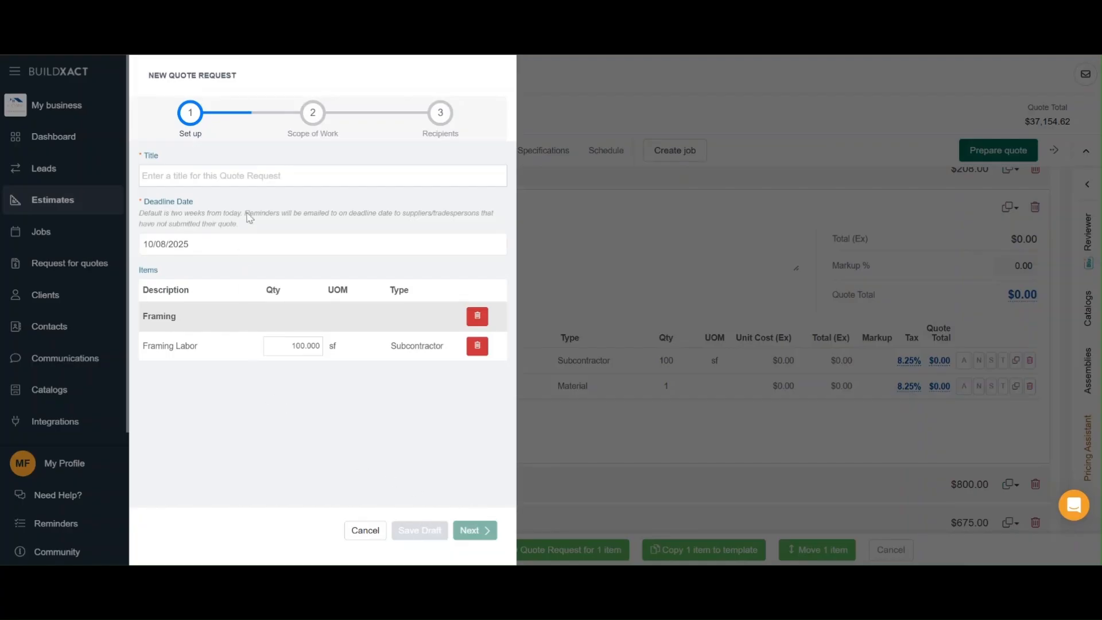
Title the quote request Framing Quote, keep the 10/08/2025 deadline, and proceed to the scope of work.
click(252, 168)
text(Framing Quote)
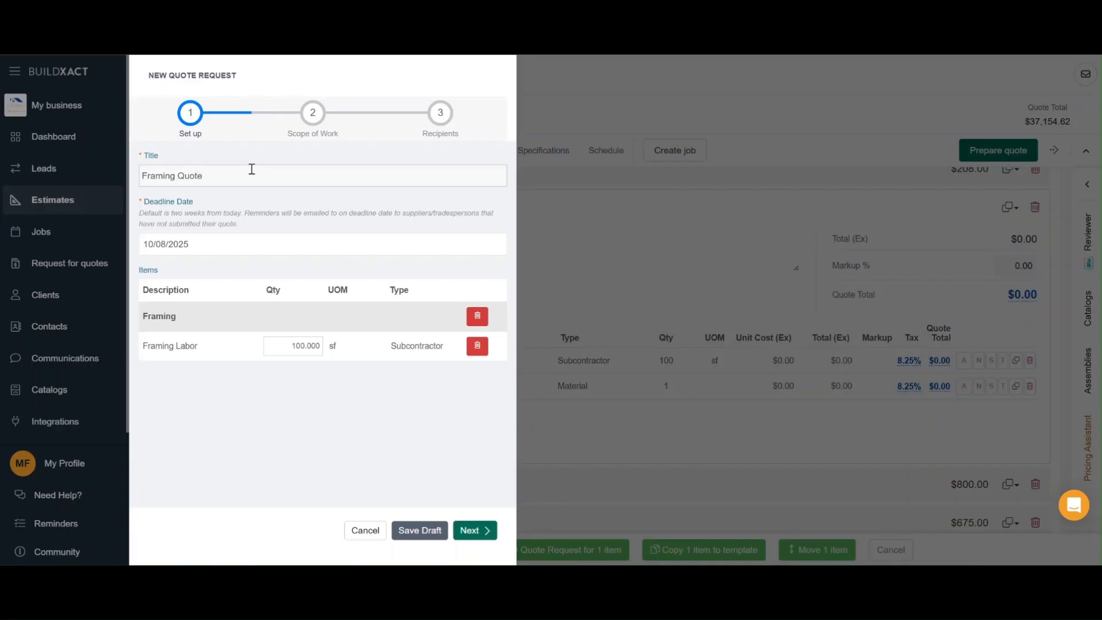
click(276, 246)
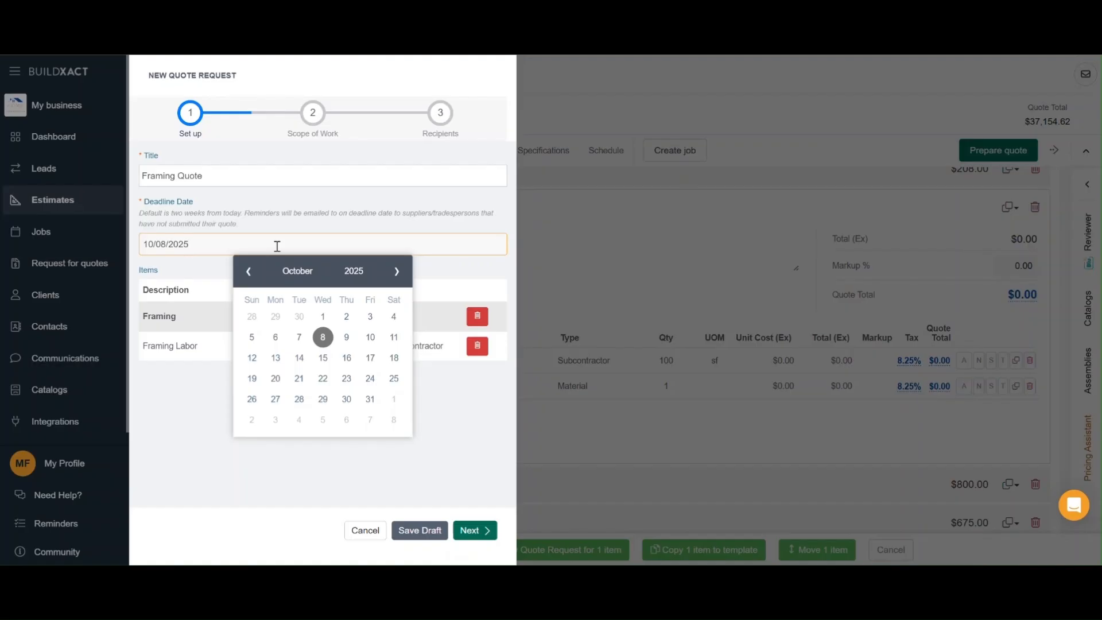
click(277, 246)
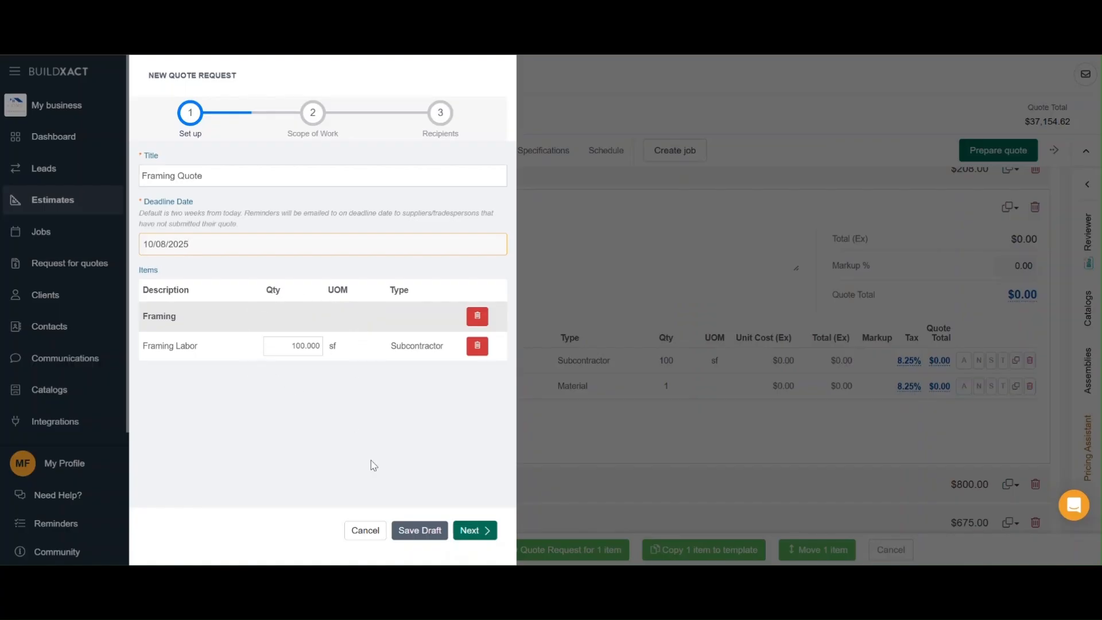
click(472, 534)
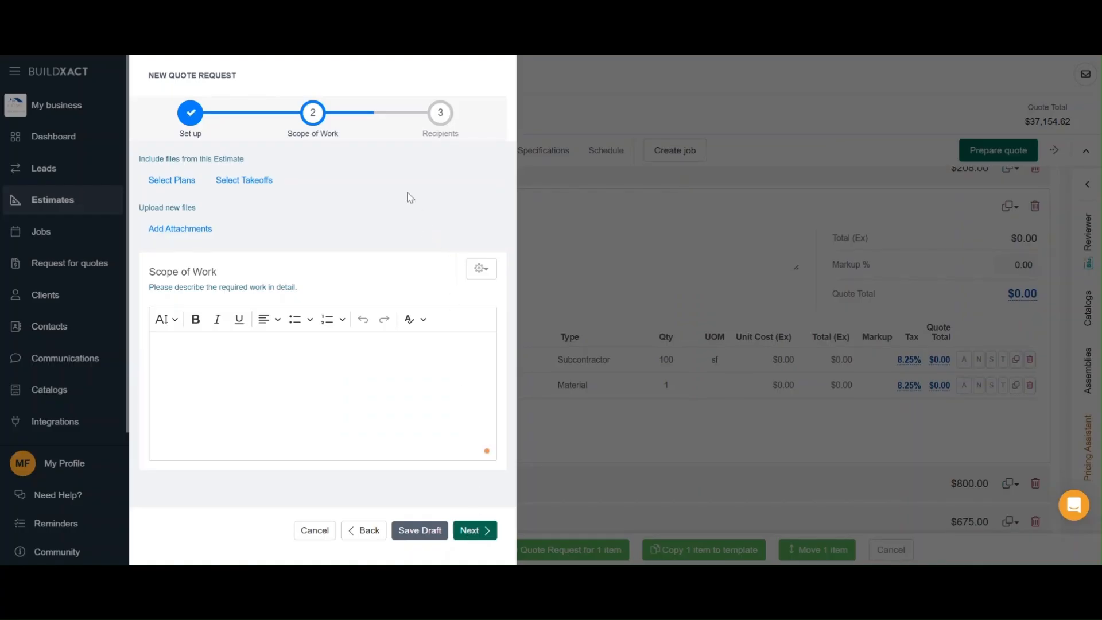
Include the Floor Plan Layouts plan from the estimate as a file in the quote request.
click(177, 185)
click(152, 272)
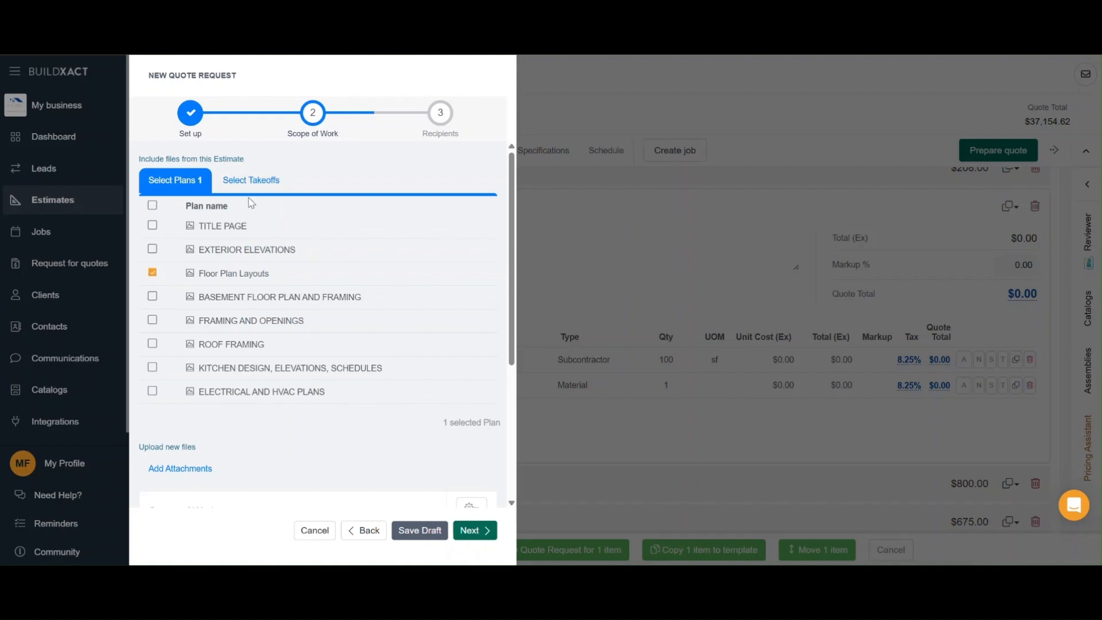
scroll(270, 383, down, 2)
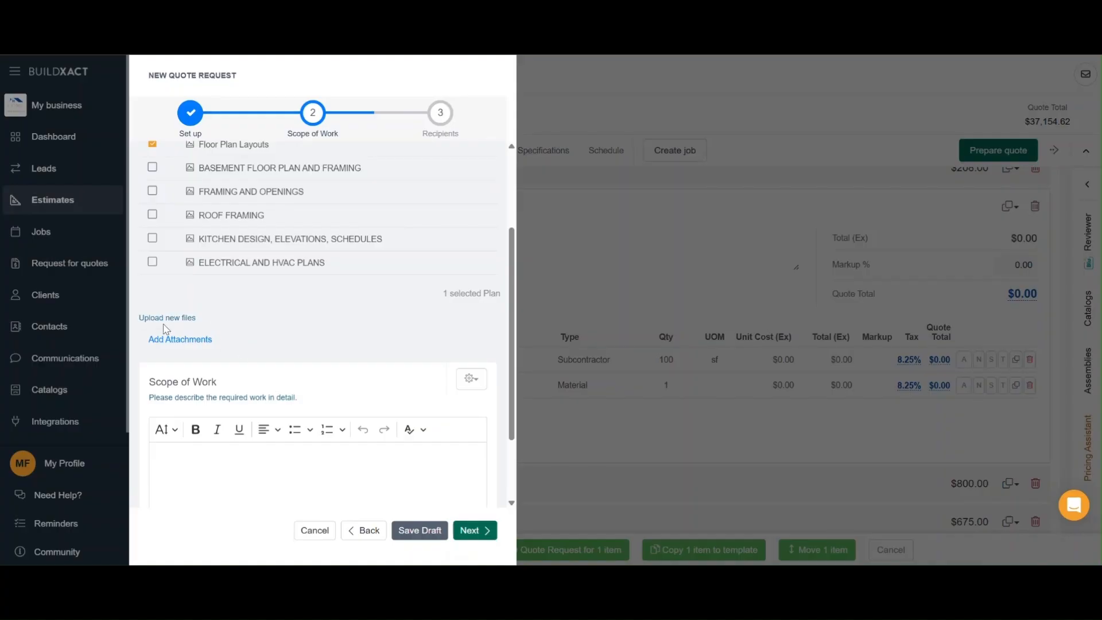
scroll(315, 310, down, 2)
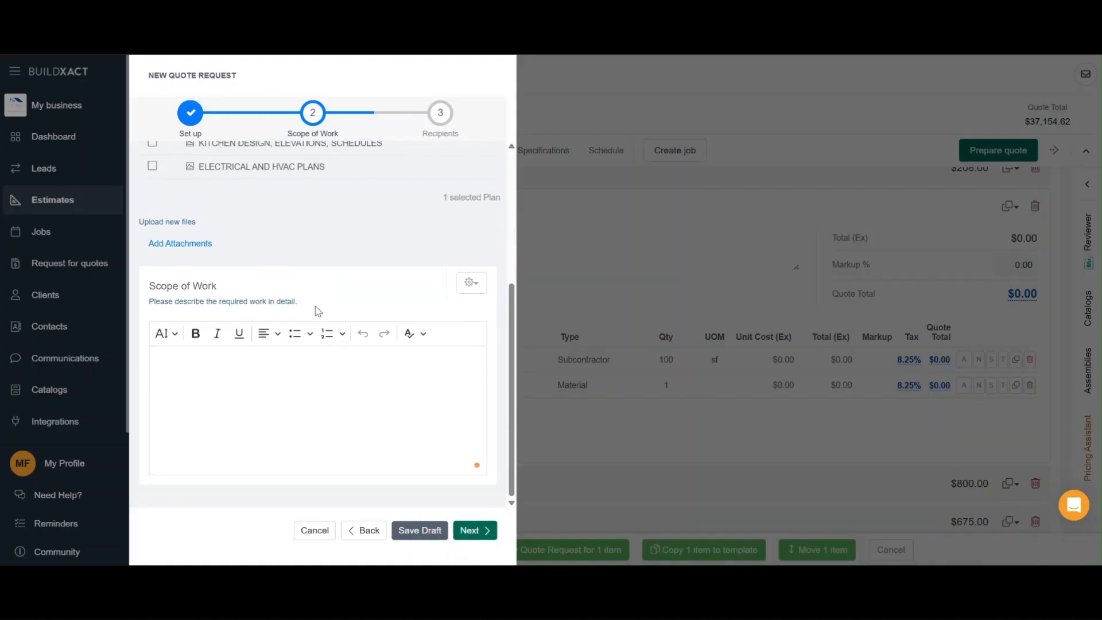
Describe the scope of work as "Framing per plans" and proceed to the recipients page.
click(291, 404)
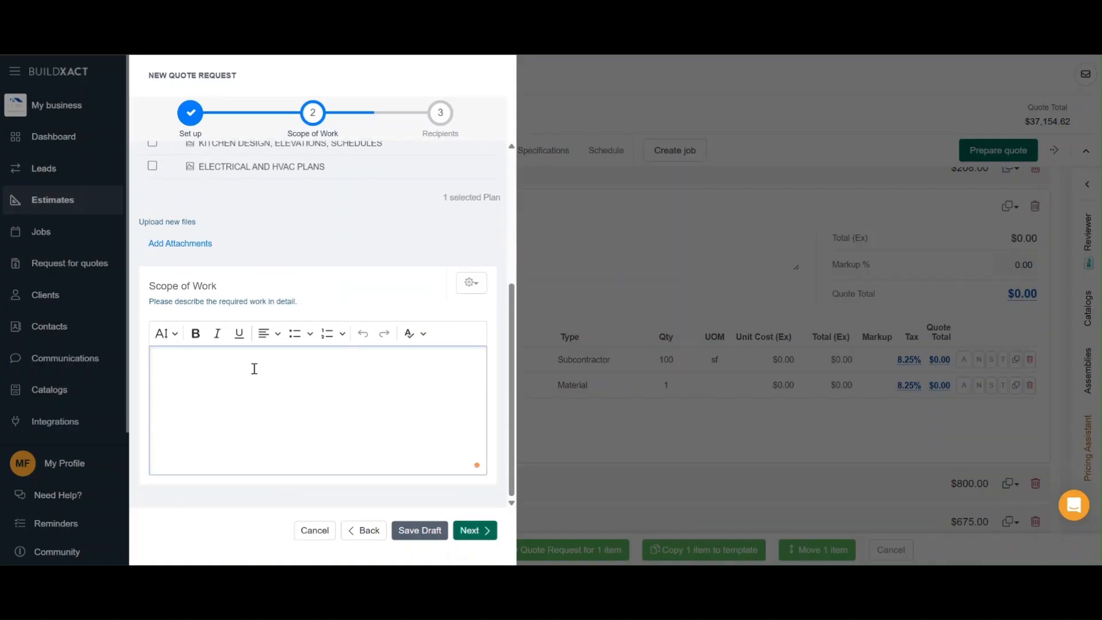
text(Framing pe)
click(427, 258)
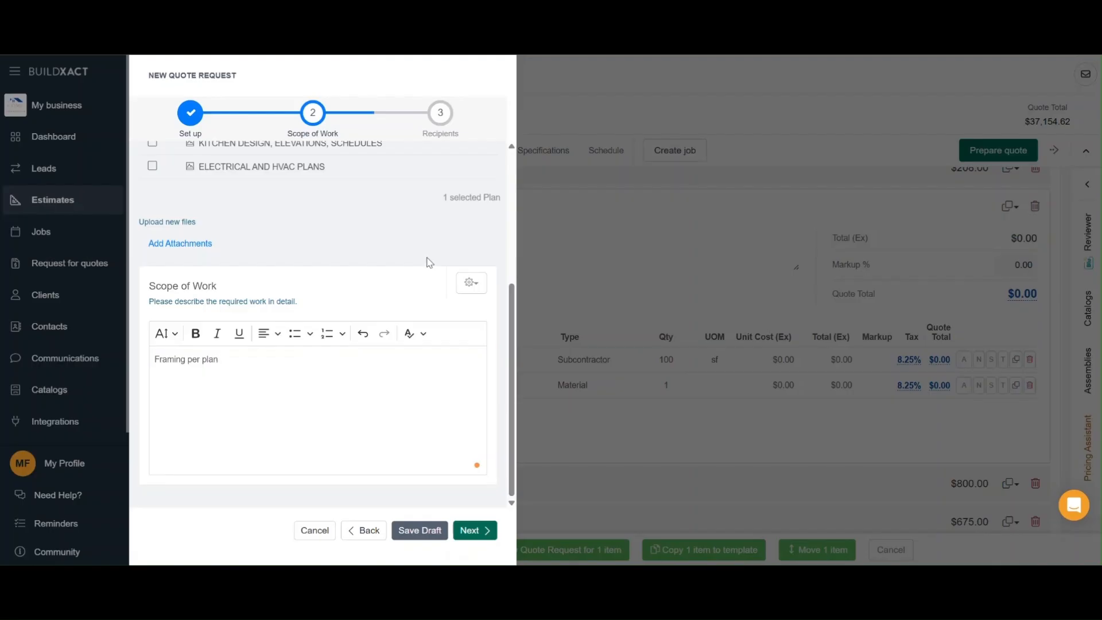
click(472, 285)
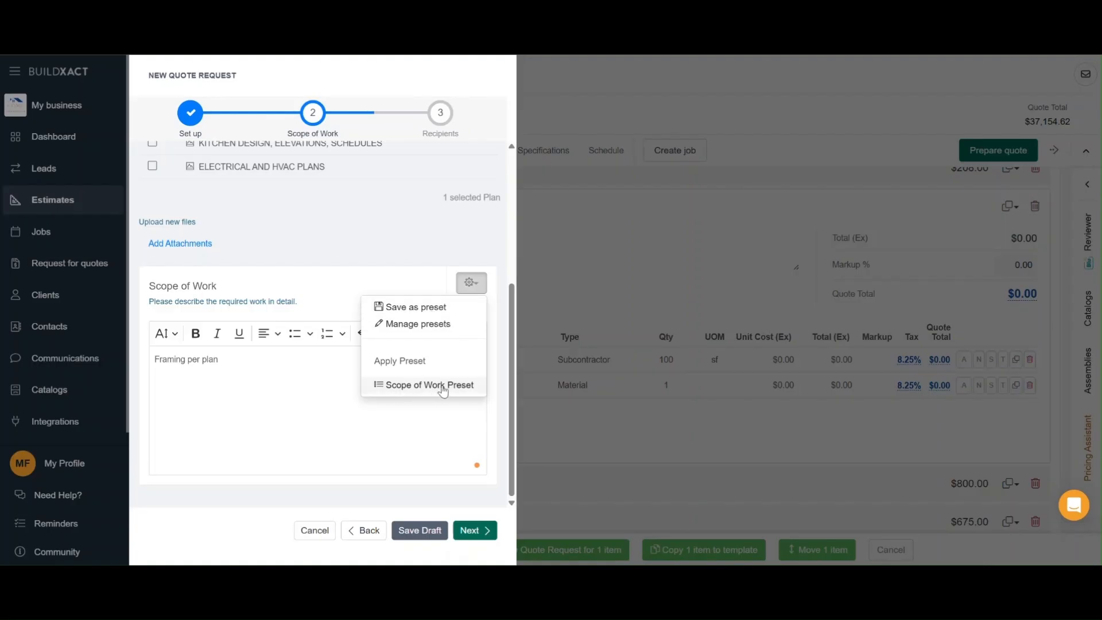
click(479, 282)
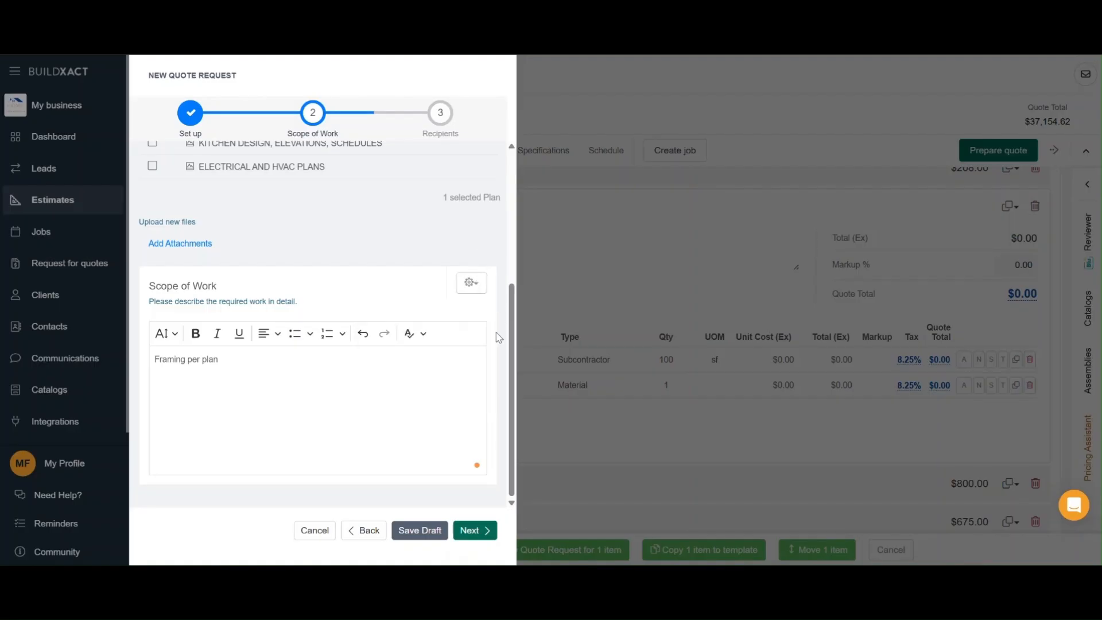
click(475, 530)
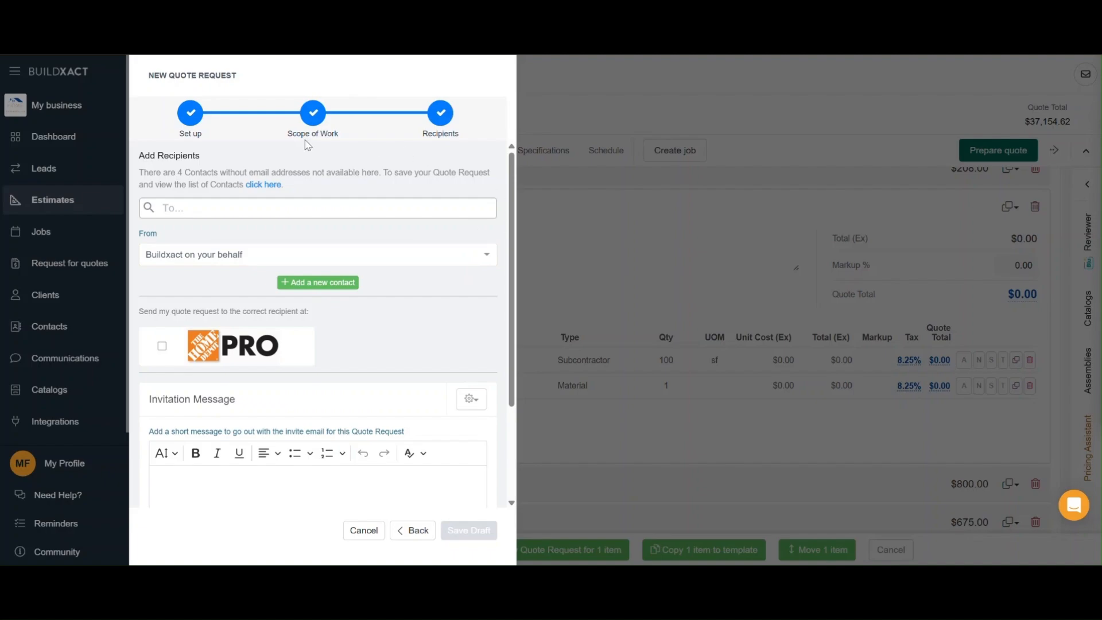
Add the framing contractor contact from the contact list as the quote request's recipient.
click(284, 204)
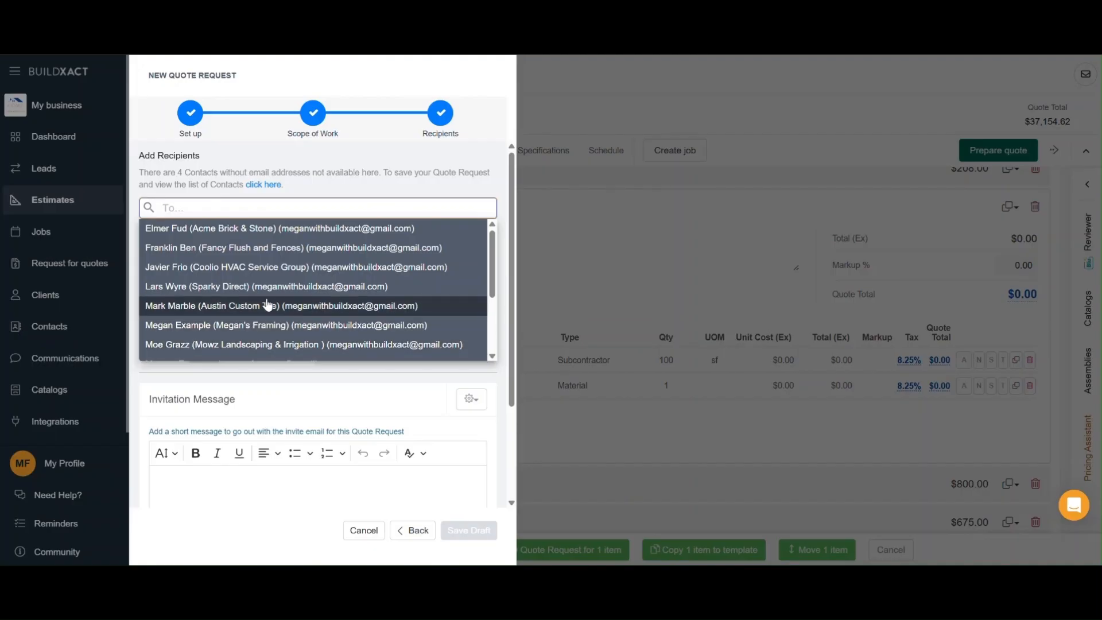
click(264, 325)
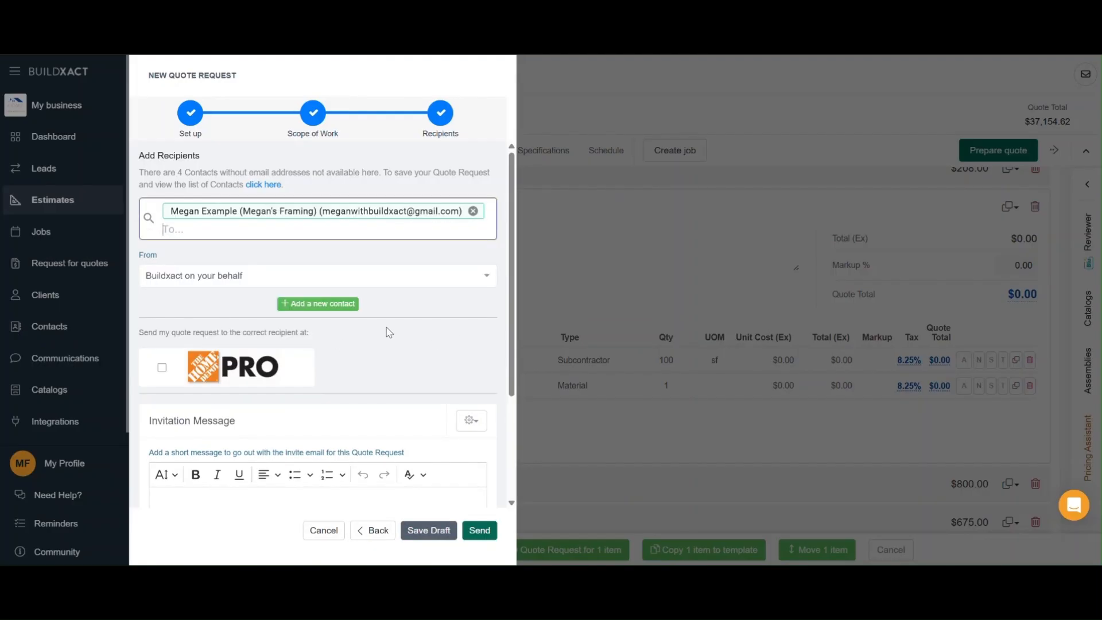
click(318, 308)
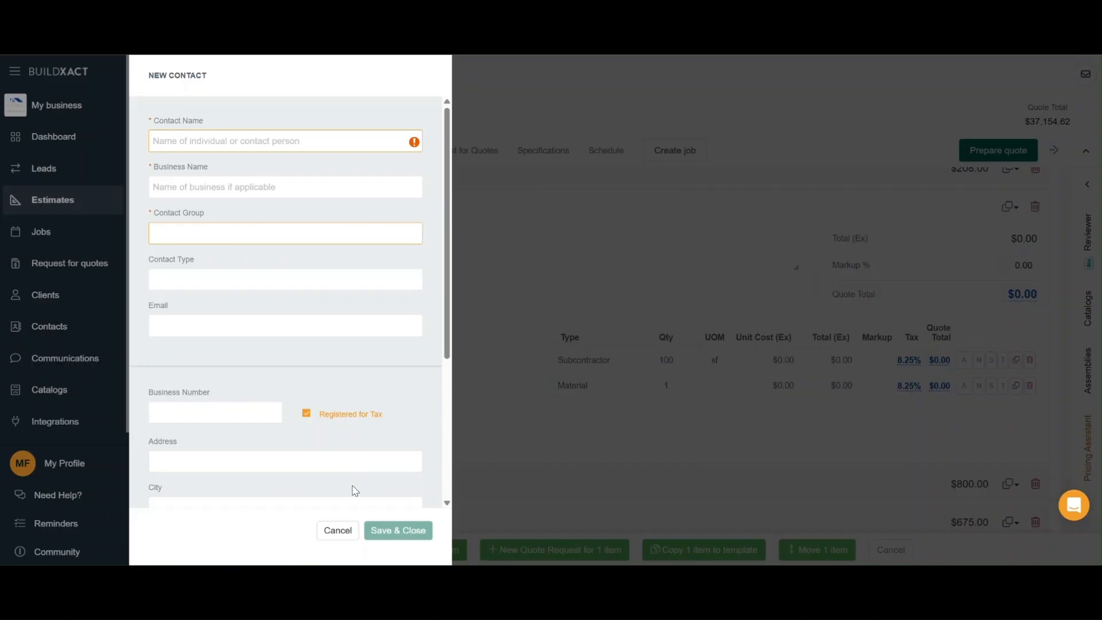
click(338, 531)
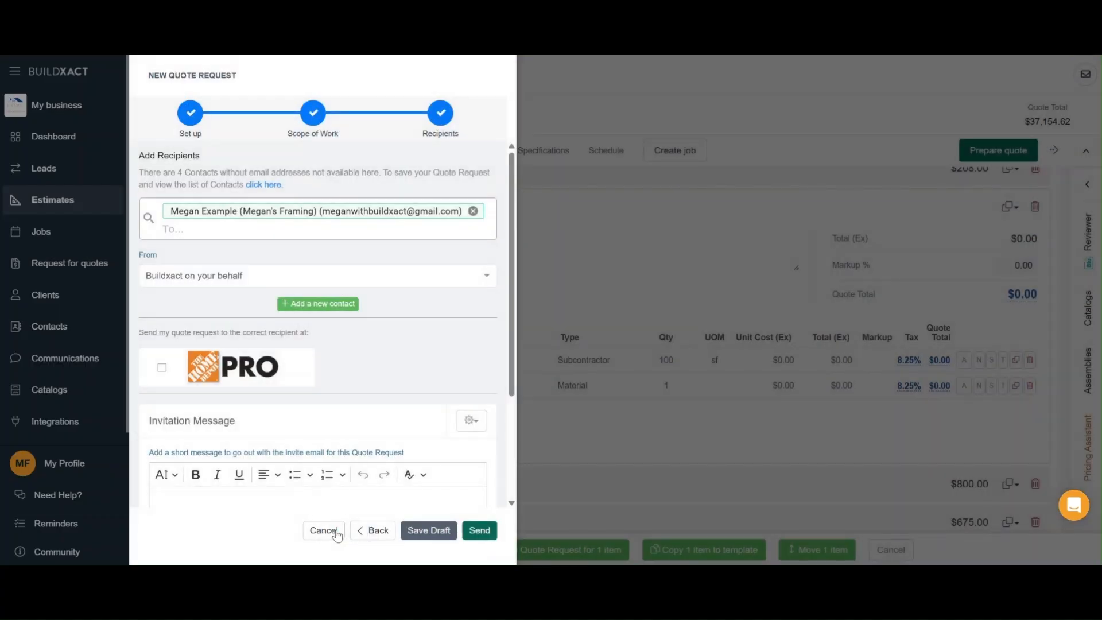
Write an invitation message asking the recipient to get in touch with any questions, and send the quote request.
scroll(448, 358, down, 3)
click(437, 358)
text(Pl)
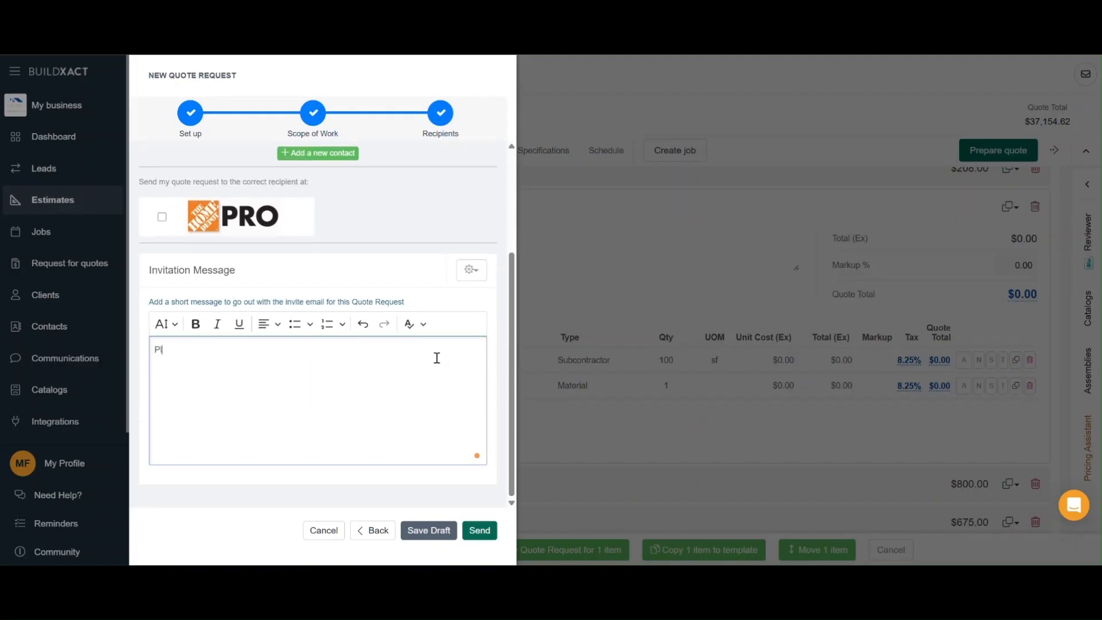
text(ease contact Megan with any questions)
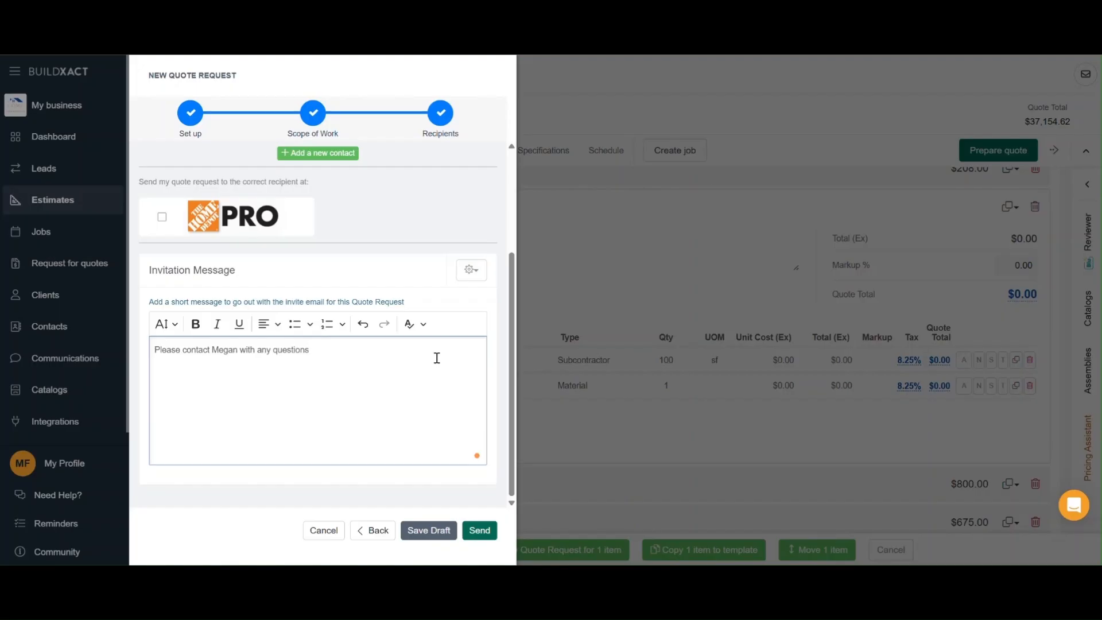
click(489, 536)
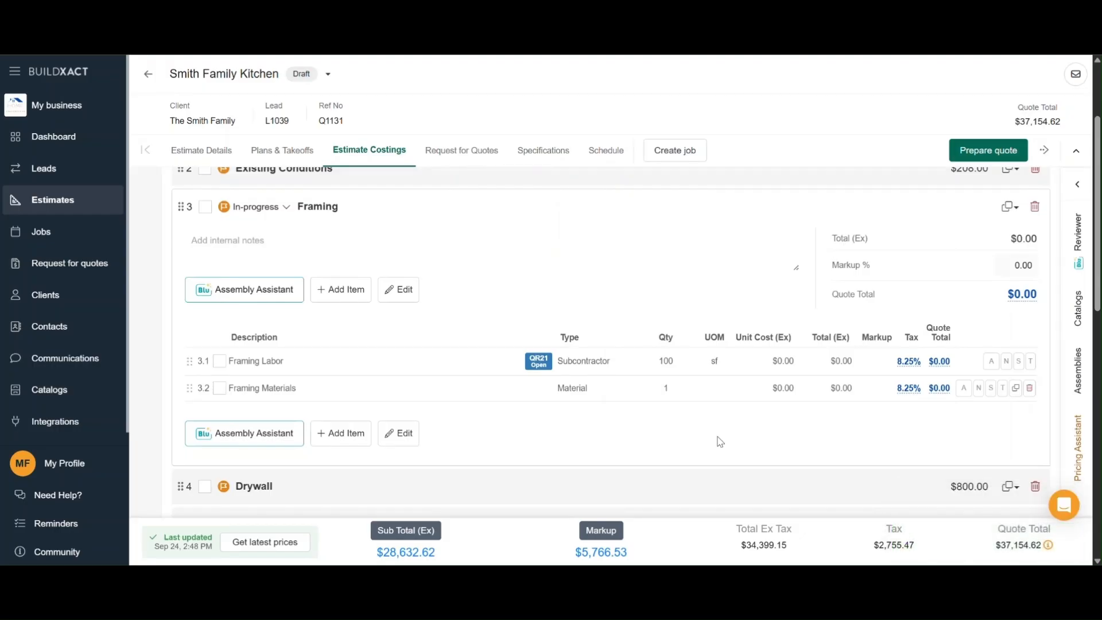
Open the Framing Quote request in the estimate's quote requests list and show its recipient.
click(538, 362)
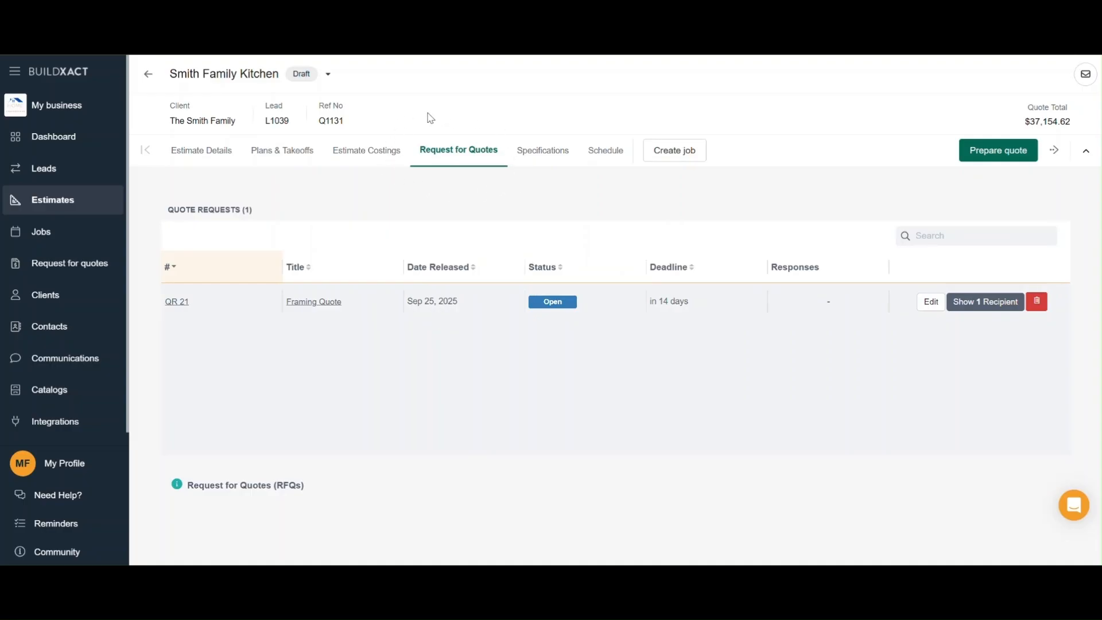
click(365, 153)
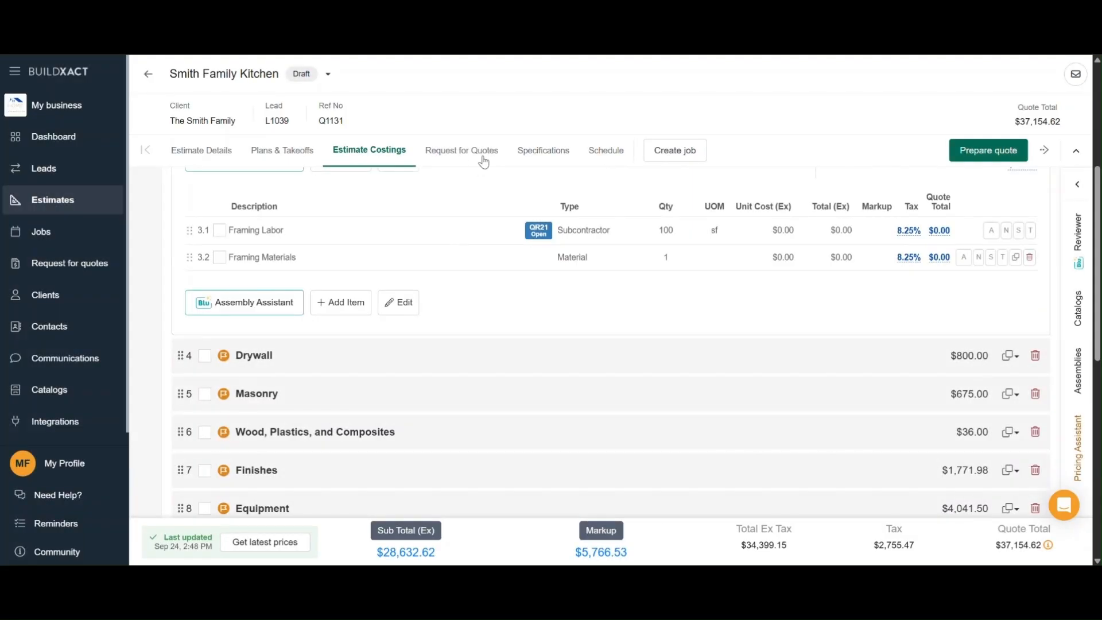
click(465, 157)
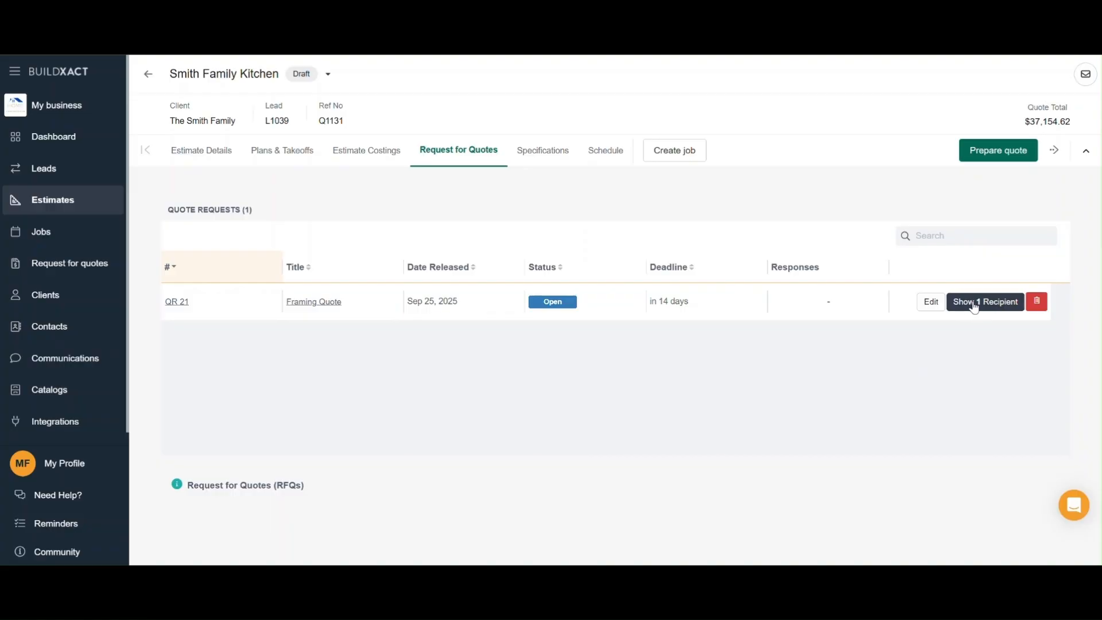
click(1003, 309)
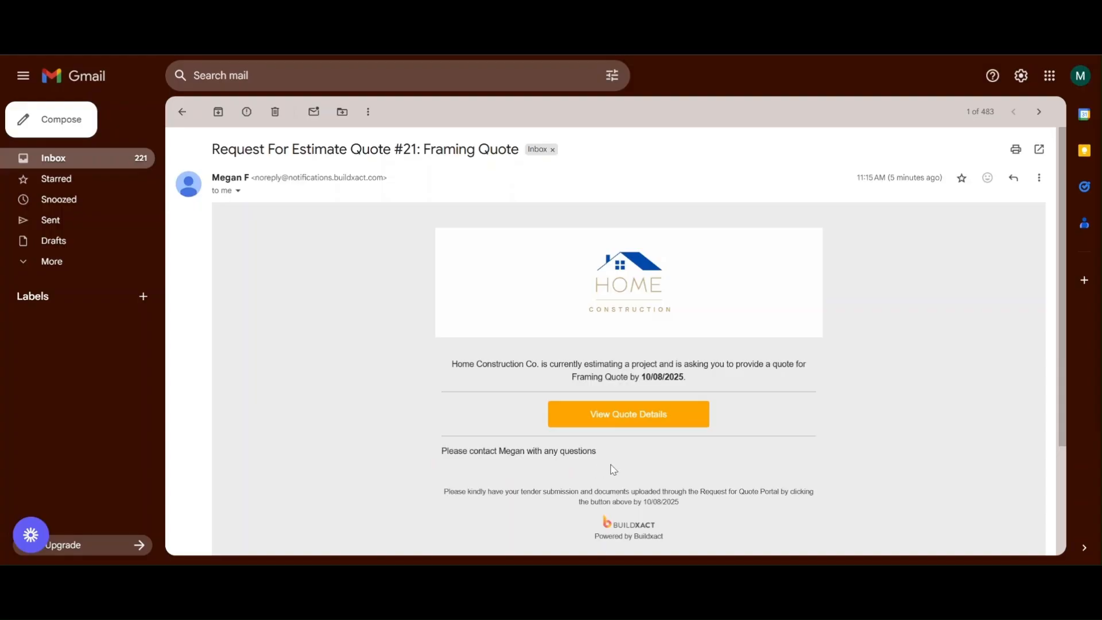
Switch to Gmail, open the quote details from the request email, and review the job details and attachments.
click(636, 425)
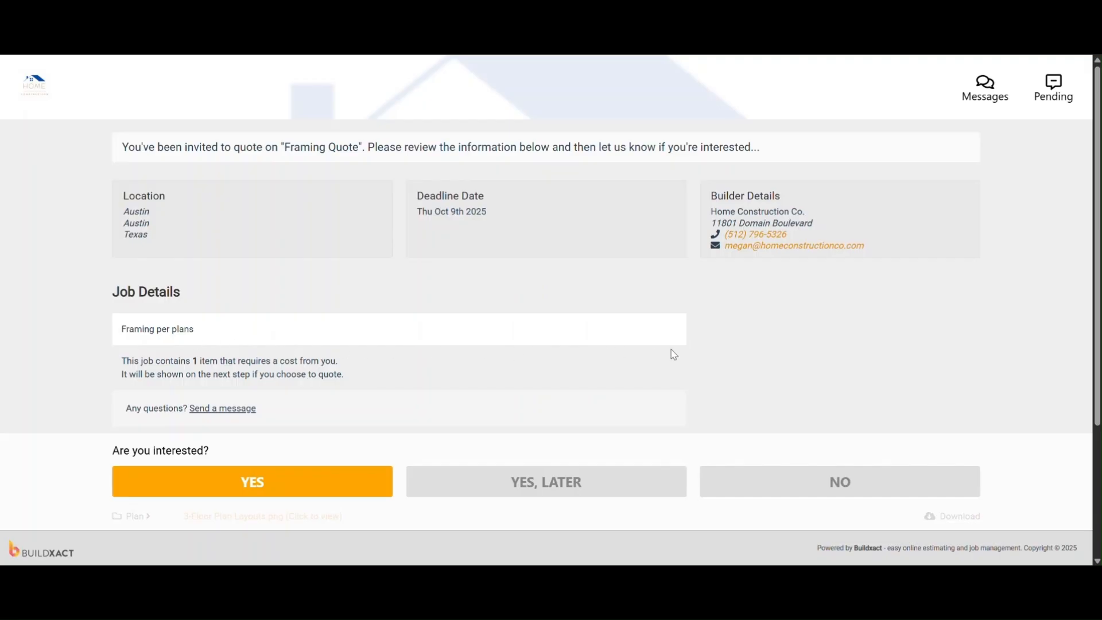
scroll(869, 342, down, 2)
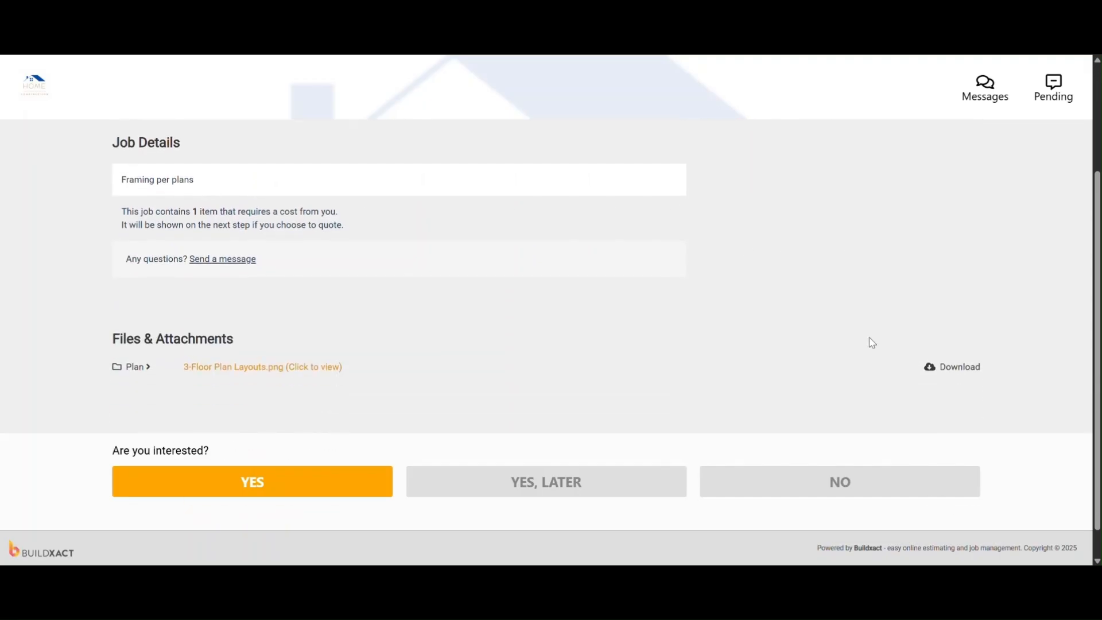
scroll(872, 344, down, 1)
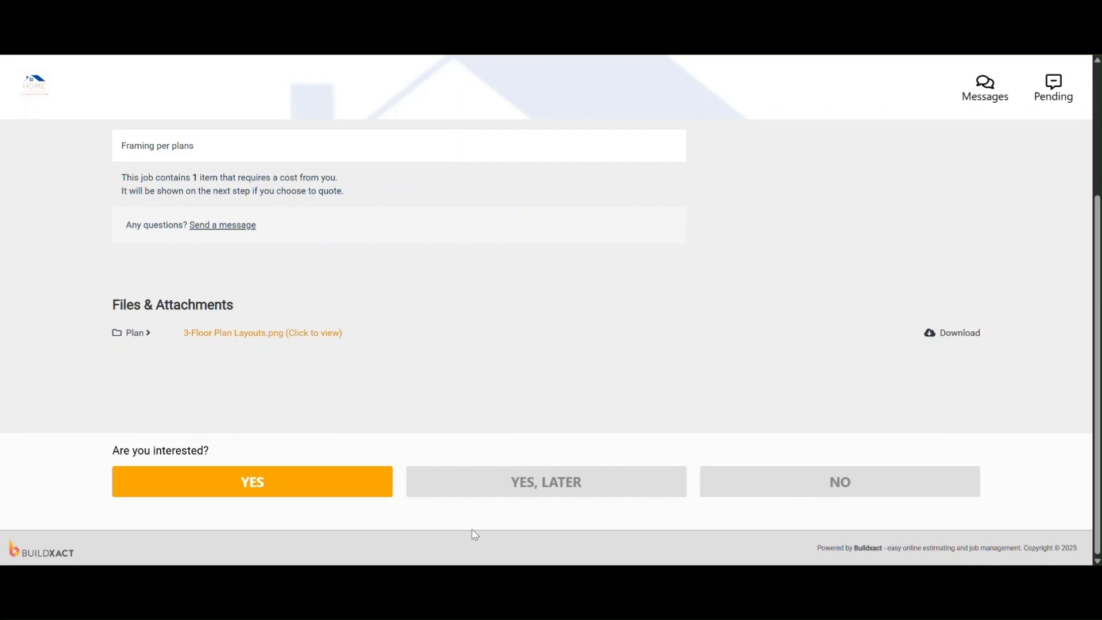
Accept the invitation, enter a total amount of 500 for Framing Labor, and continue to submission.
click(299, 491)
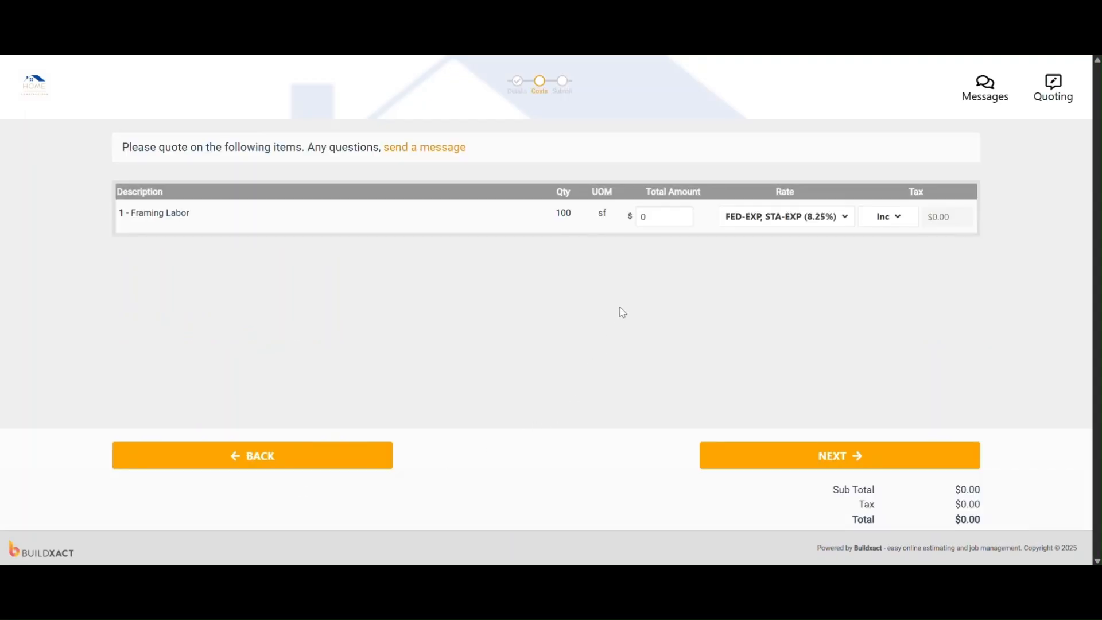
click(661, 217)
text(500)
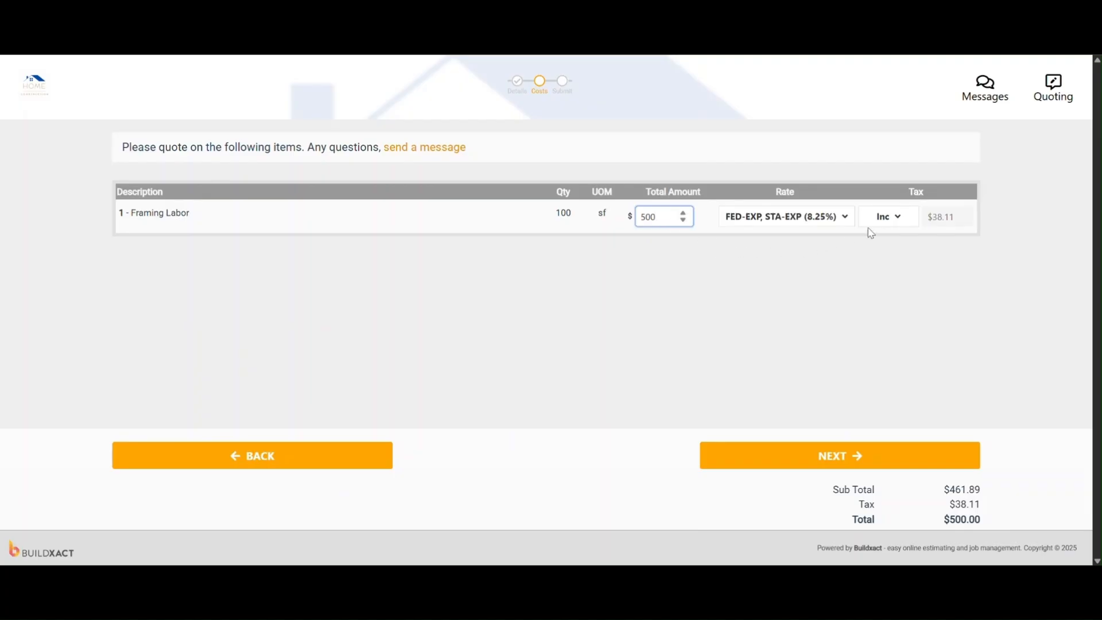
click(895, 219)
click(895, 218)
click(897, 466)
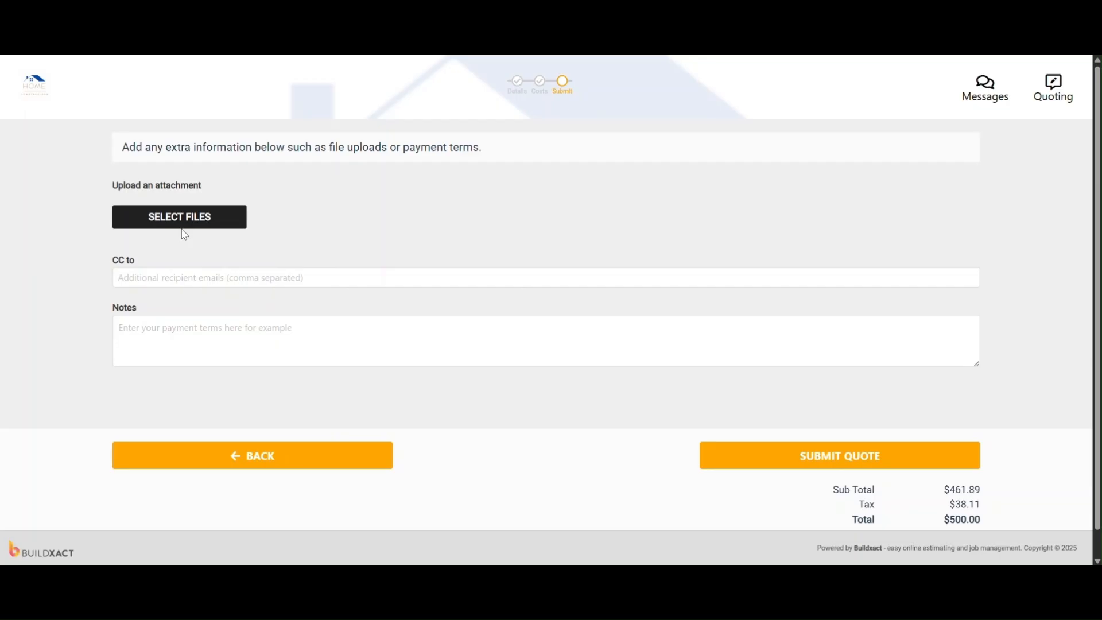
Submit the quote from the subcontractor portal without adding attachments or notes.
click(115, 338)
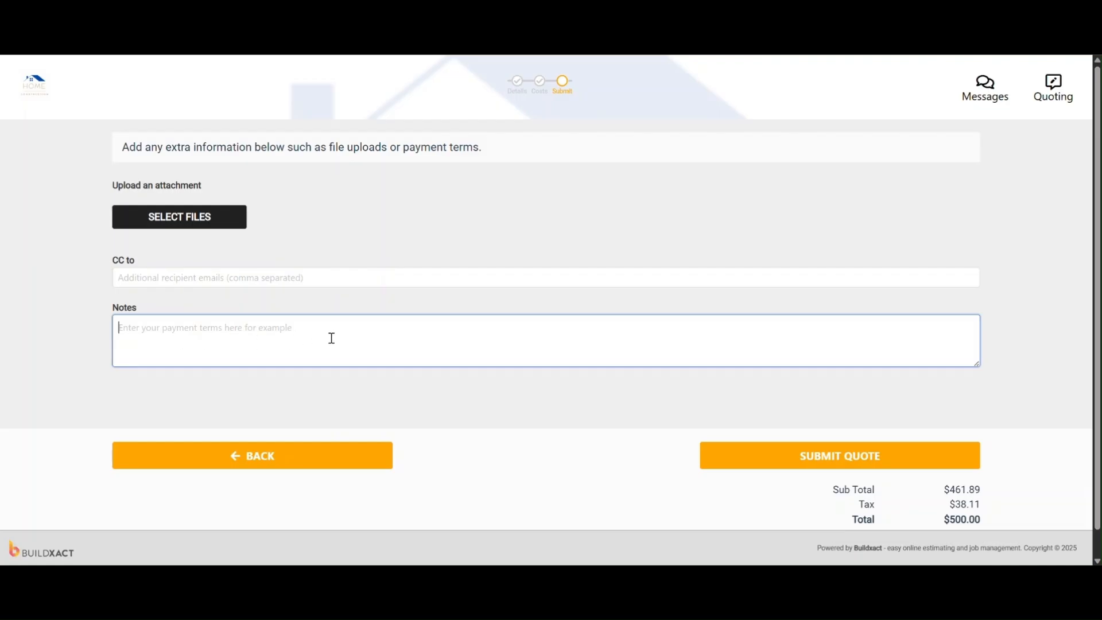
click(749, 456)
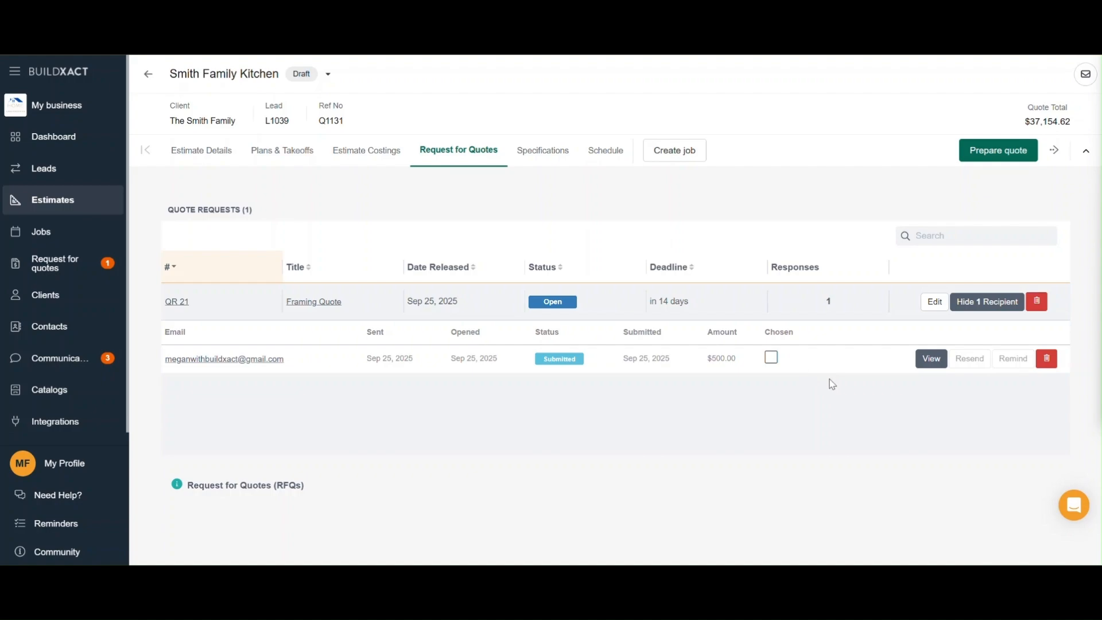
Open the subcontractor's response, change the Framing Labor total to 600, save it and send an email confirmation to the recipient.
click(932, 362)
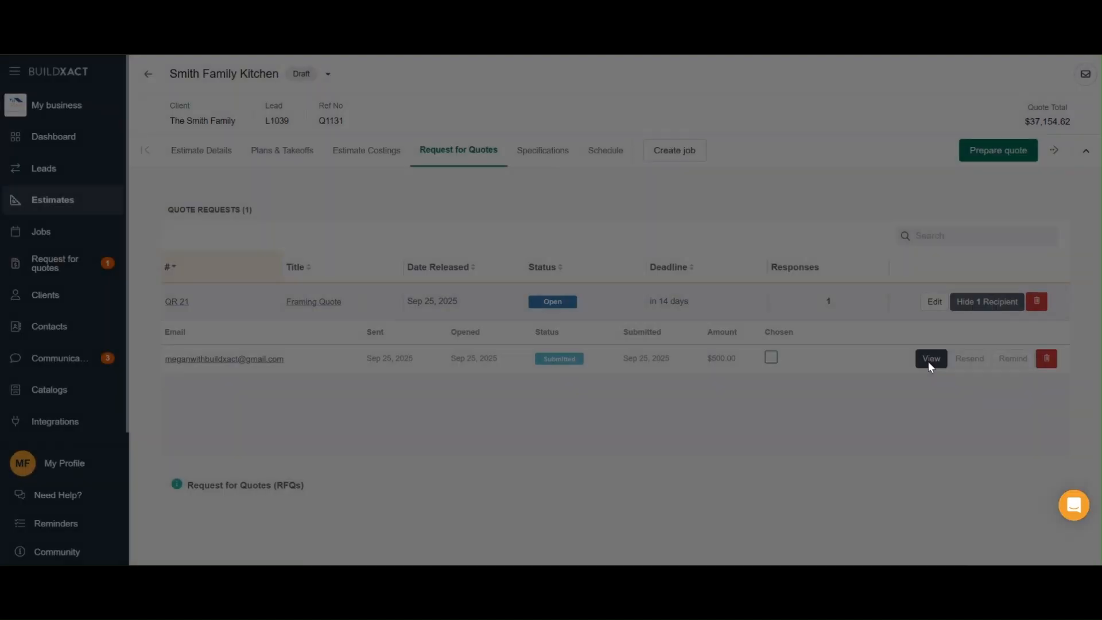
click(447, 292)
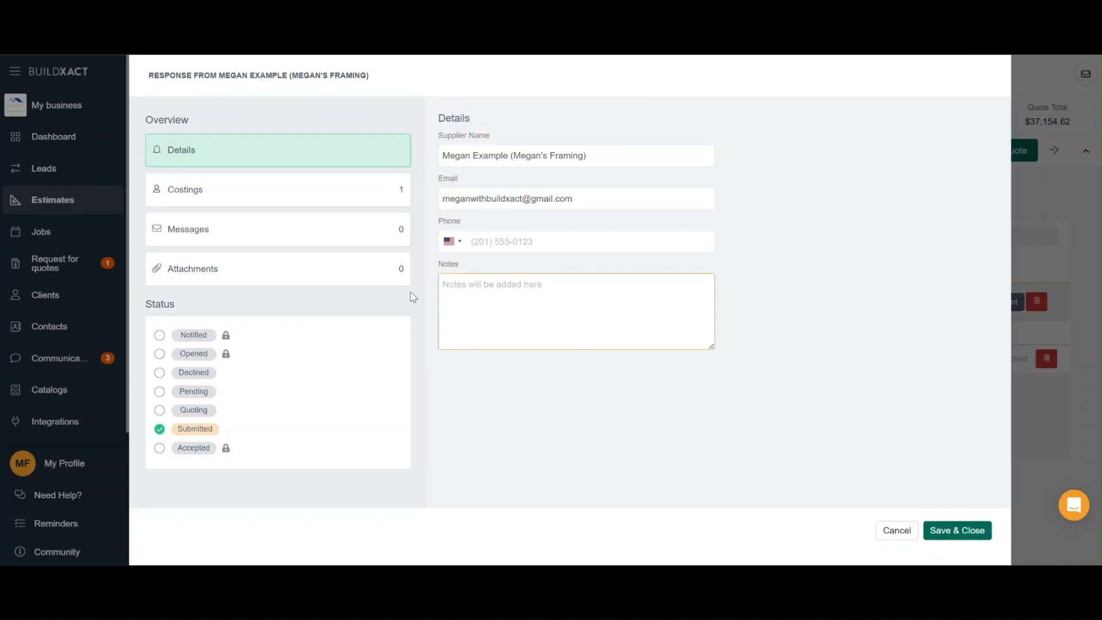
click(372, 197)
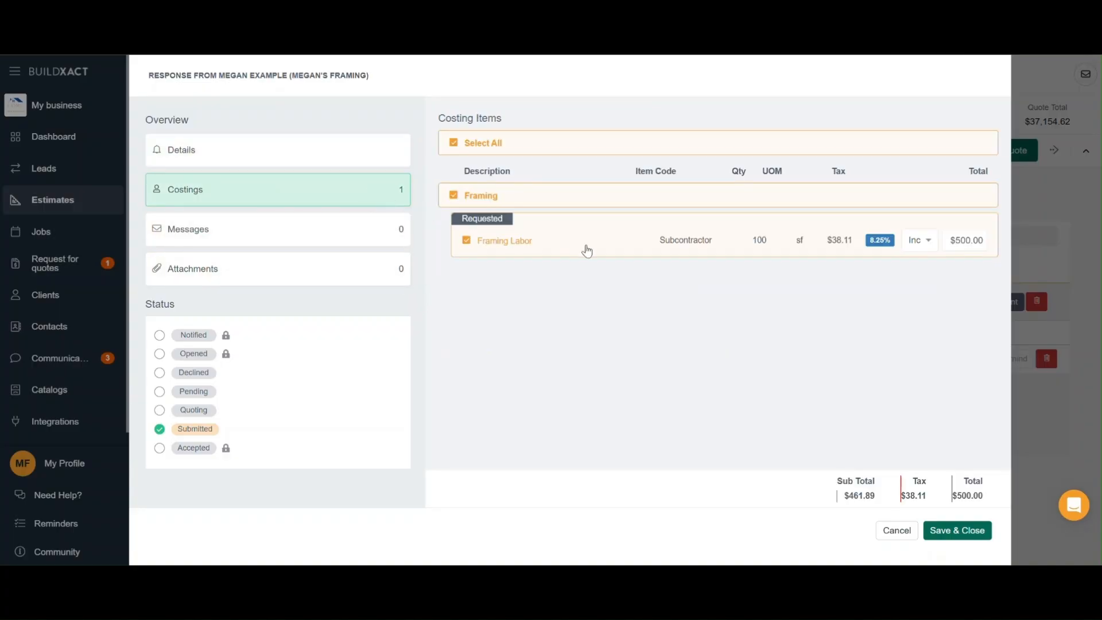
click(973, 236)
text(600)
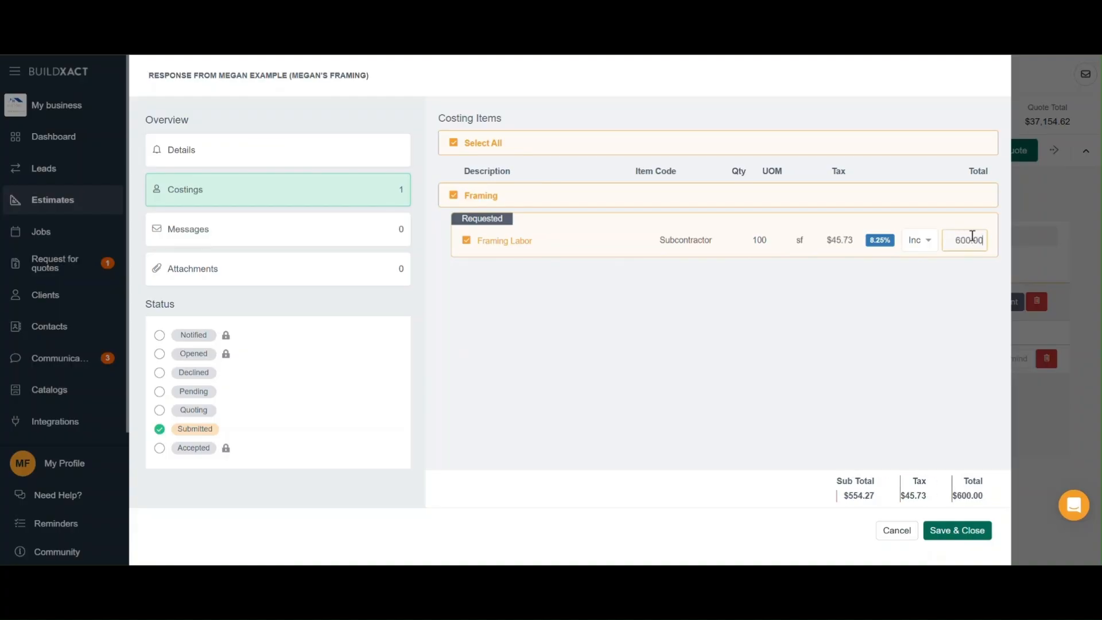
click(967, 528)
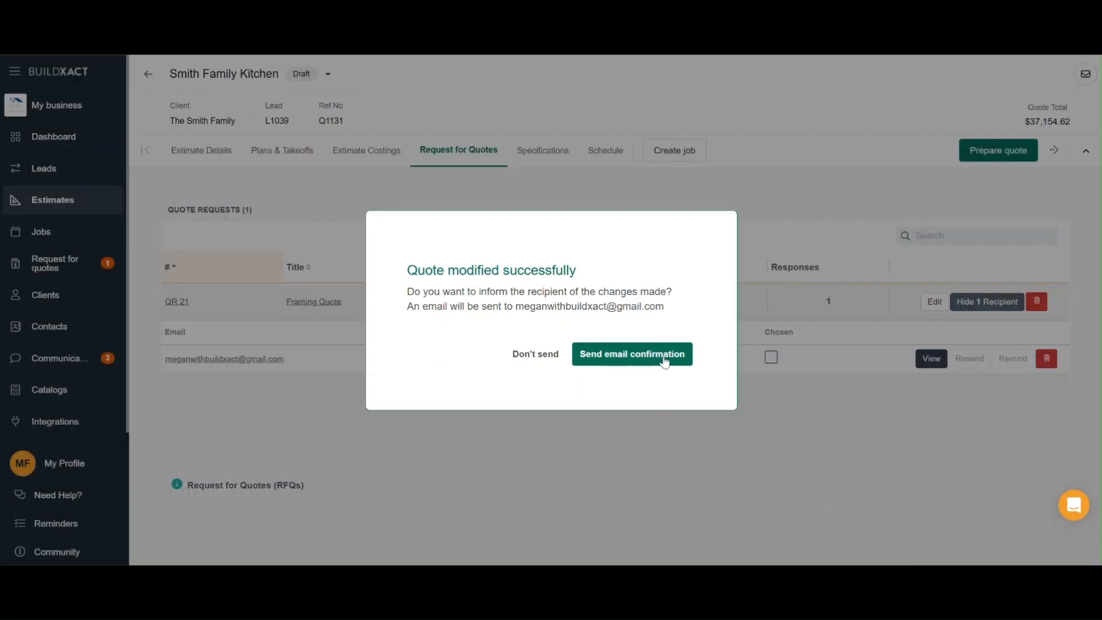
click(622, 358)
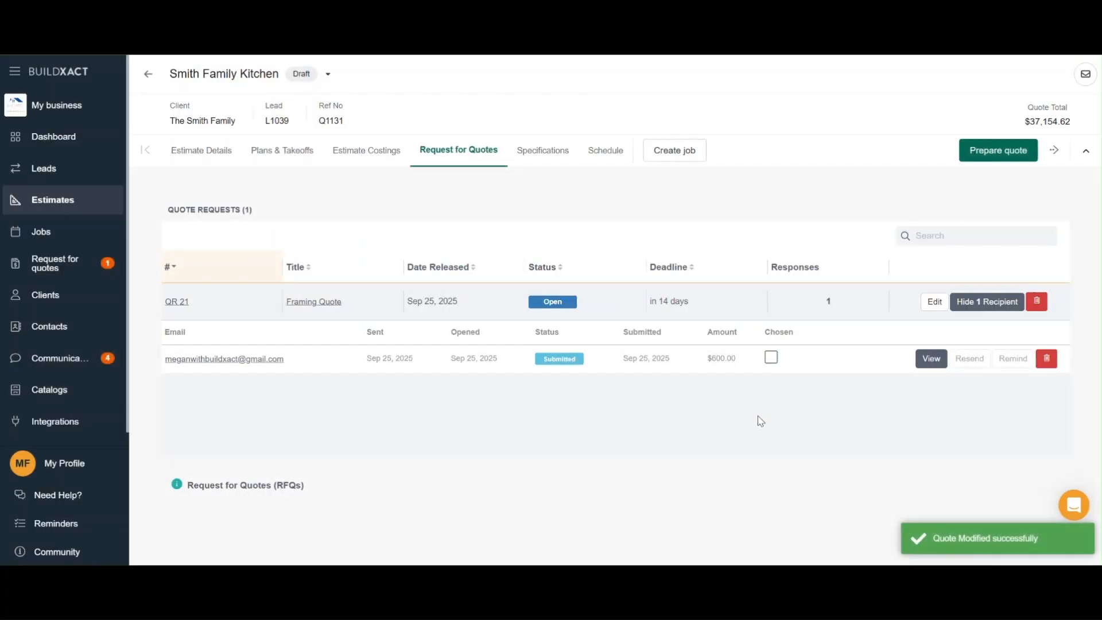
Mark the submitted response as chosen and expand the Framing section in the estimate costings.
click(771, 361)
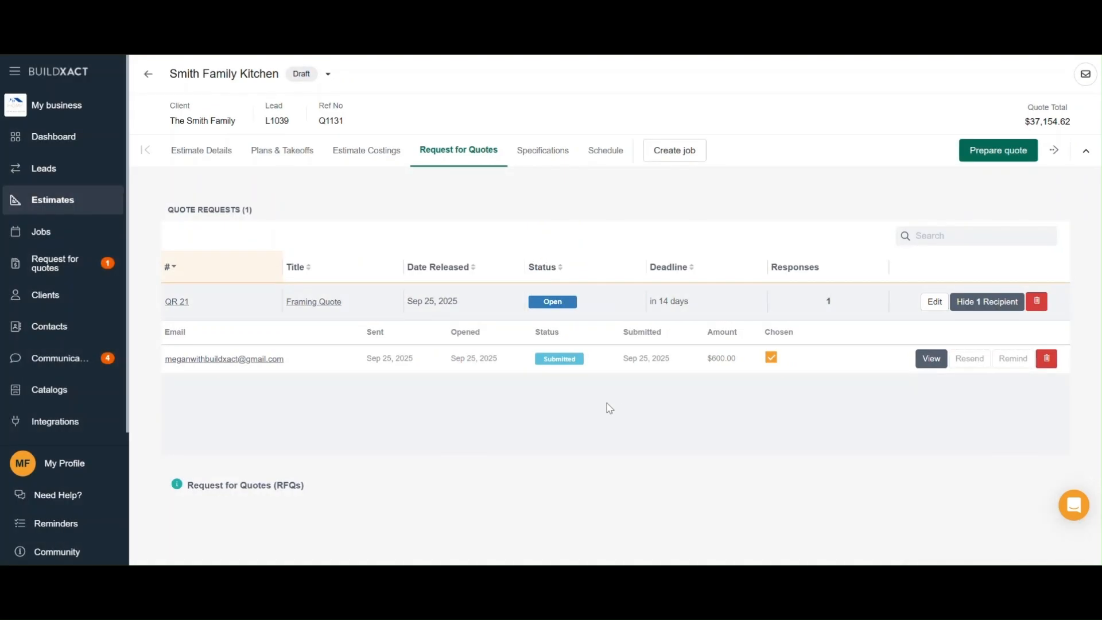
click(386, 160)
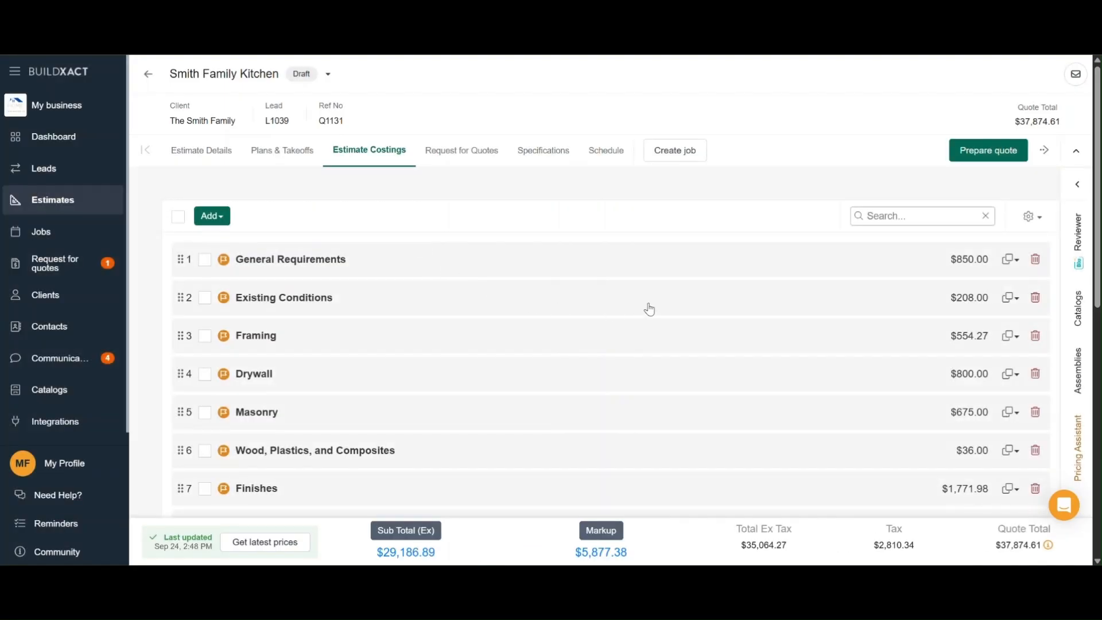
click(651, 320)
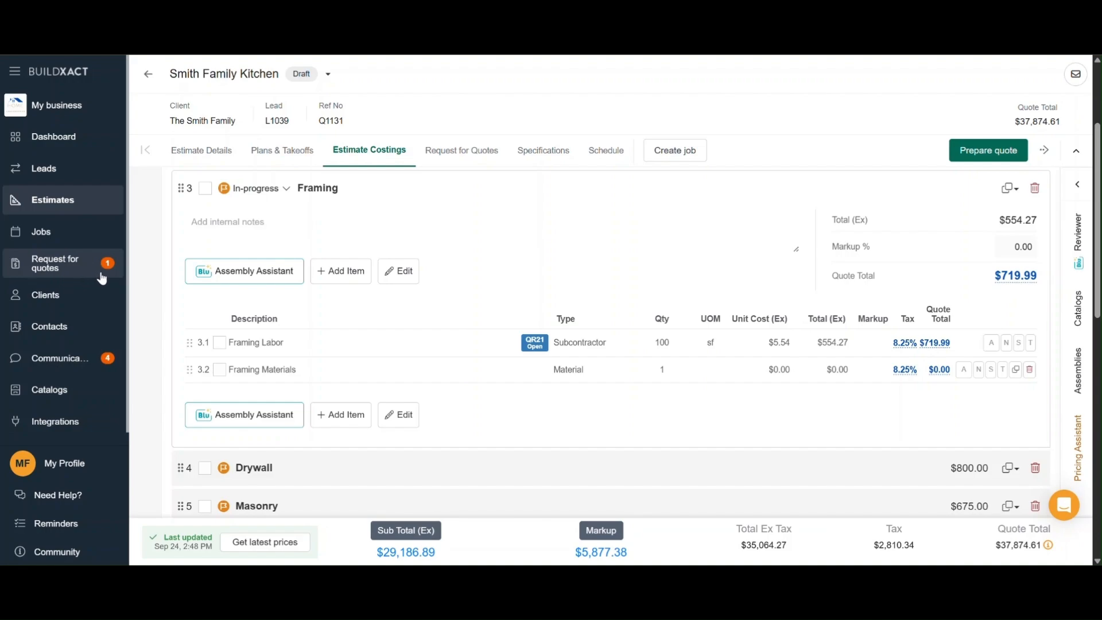
Open the Request for Quotes list and clear the quote-submitted notification.
click(63, 277)
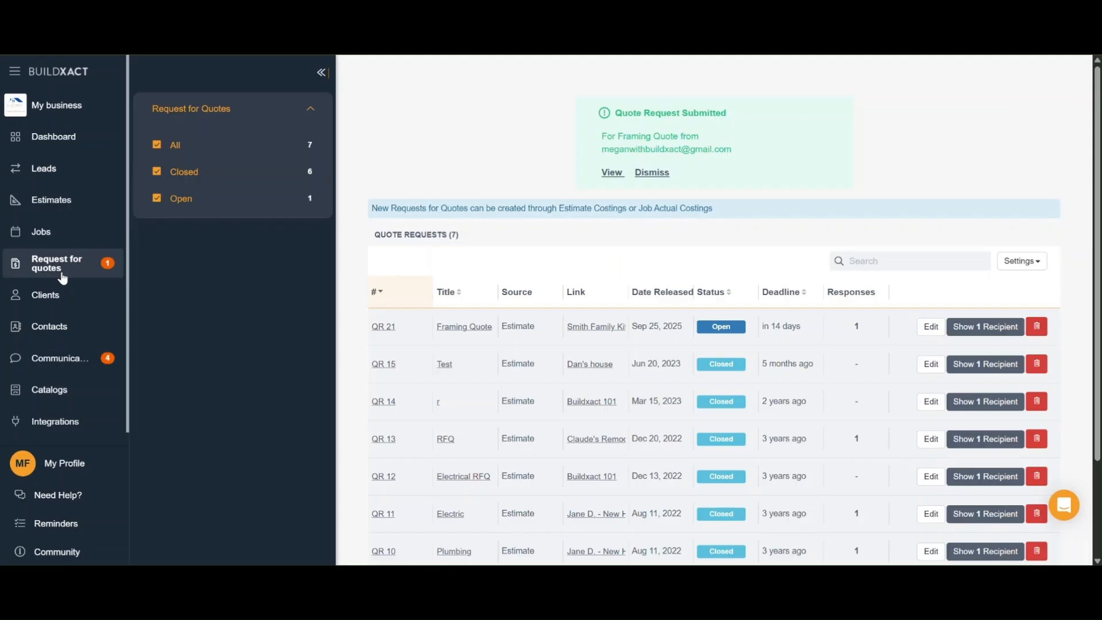
click(612, 174)
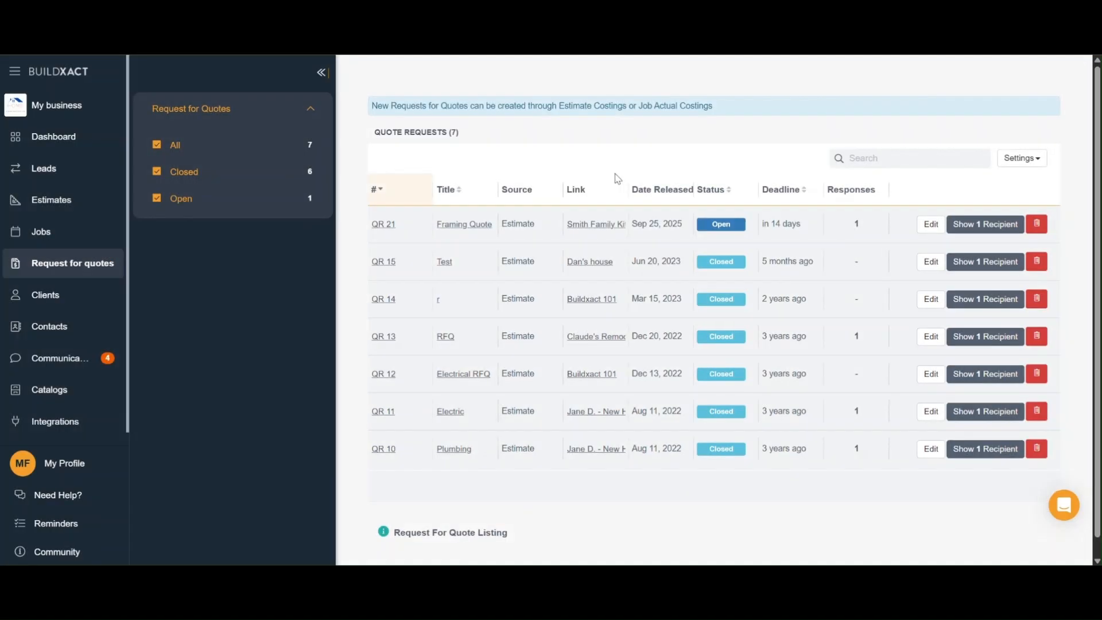